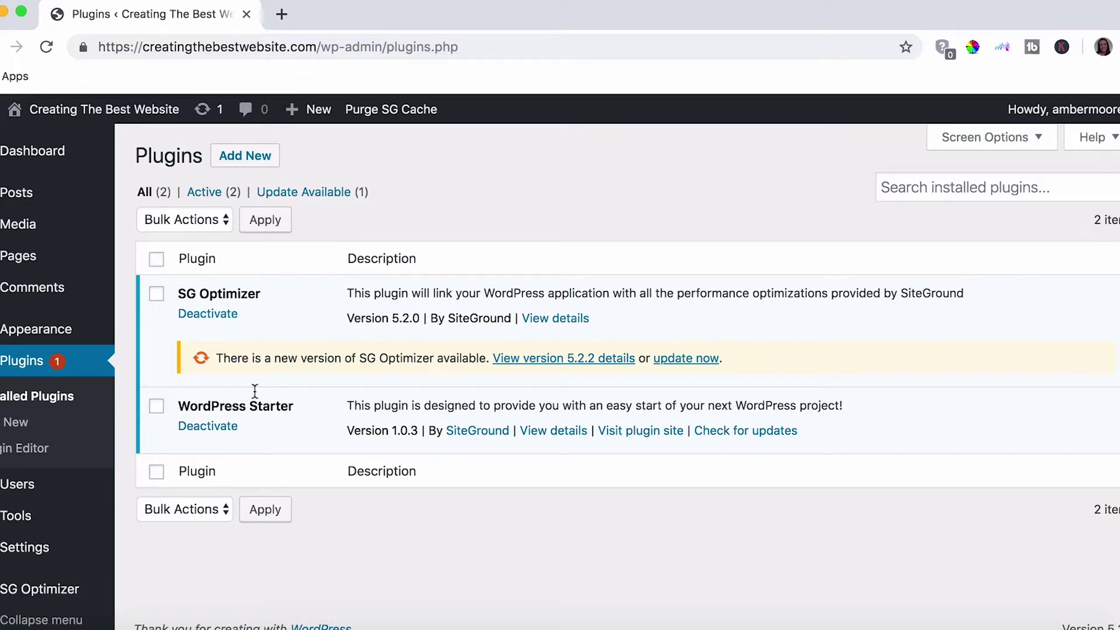
Bulk-deactivate the SG Optimizer and WordPress Starter plugins.
left_click(194, 218)
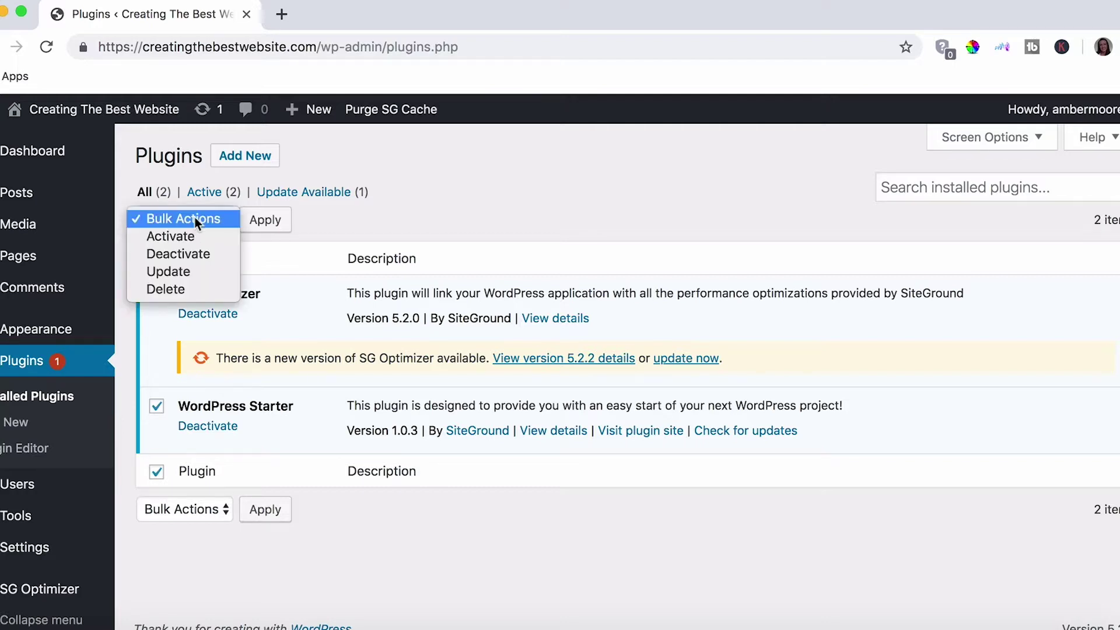
left_click(183, 257)
left_click(265, 220)
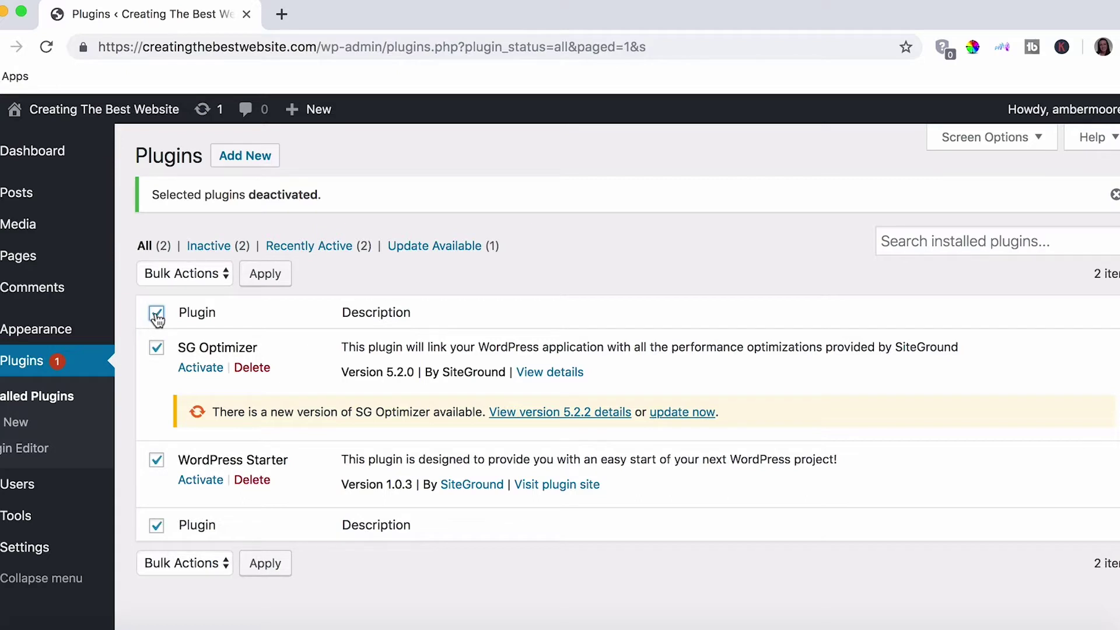
Bulk-delete SG Optimizer and WordPress Starter, confirming removal of their data.
left_click(190, 278)
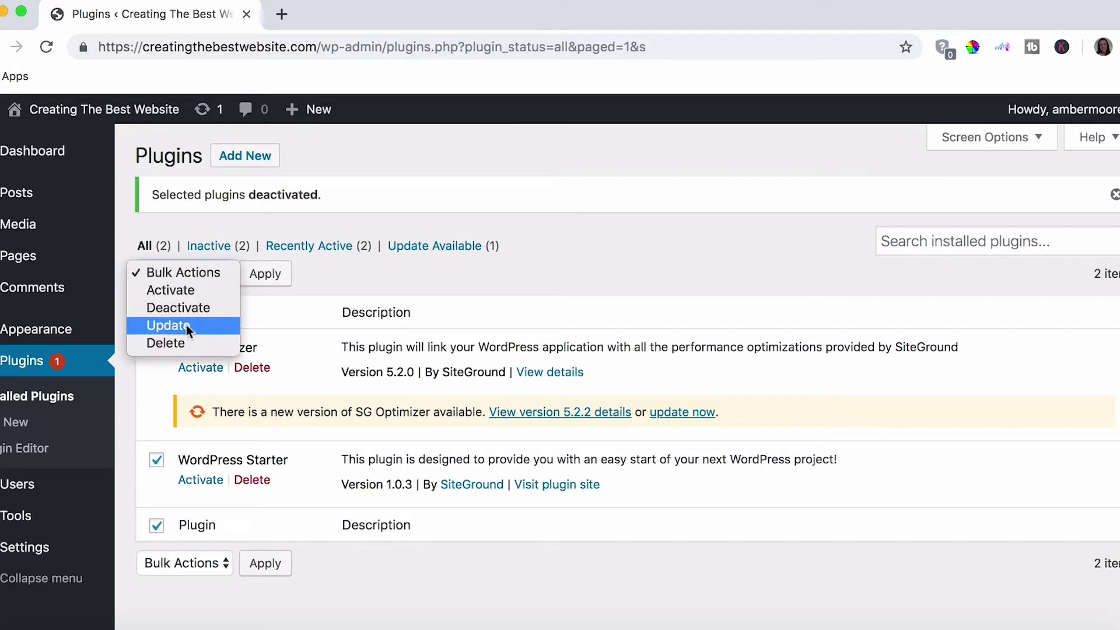
left_click(183, 341)
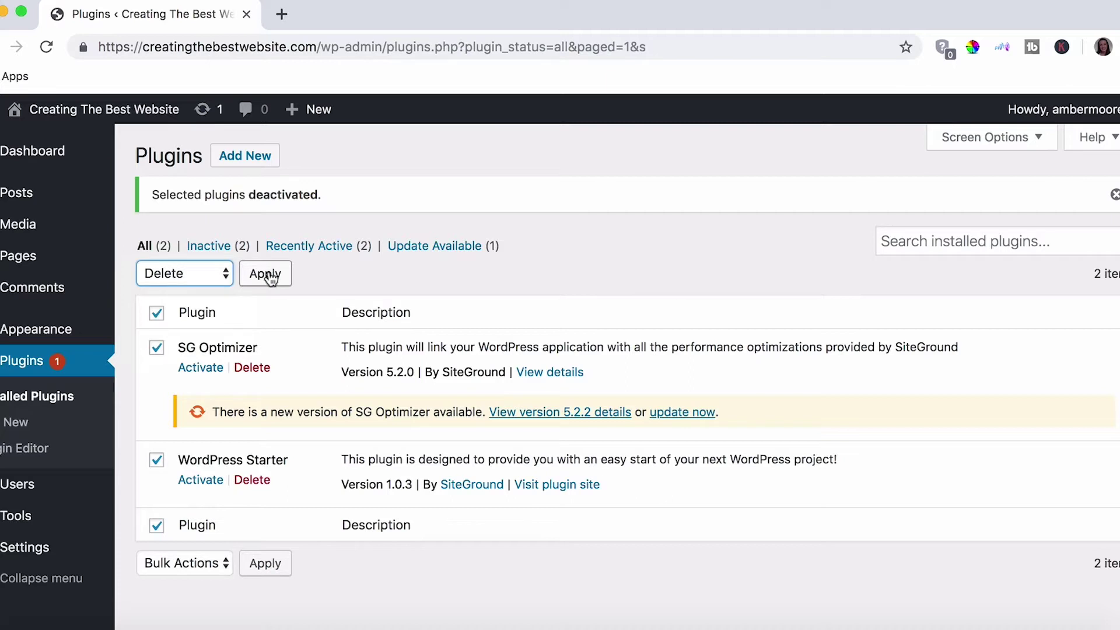
left_click(270, 277)
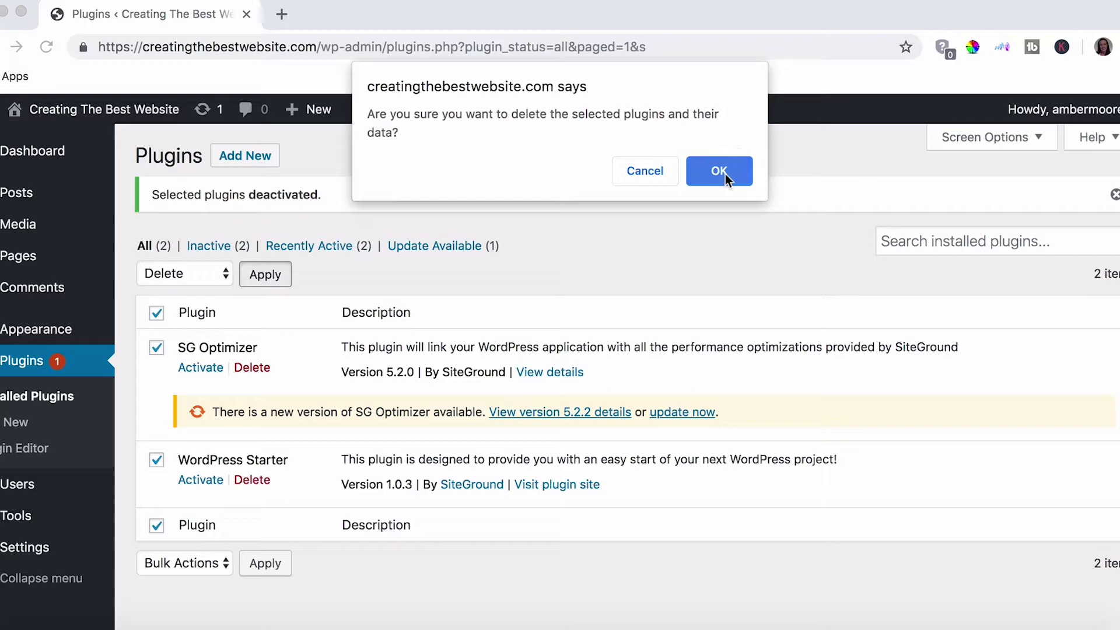
left_click(719, 172)
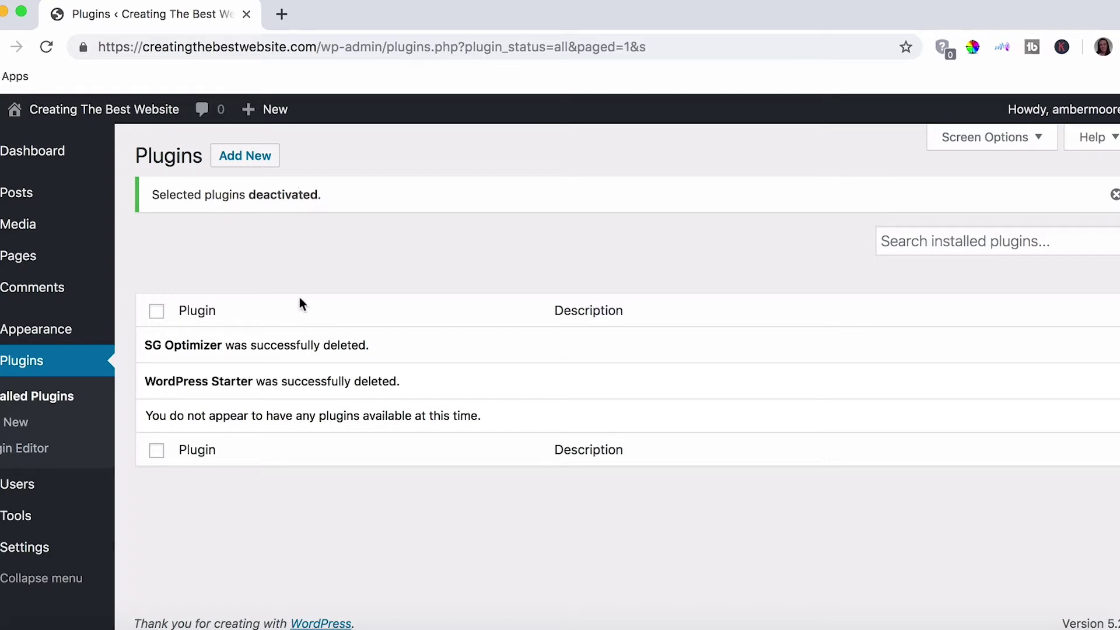
Reload the Installed Plugins page from the admin menu to clear the deletion messages.
left_click(21, 361)
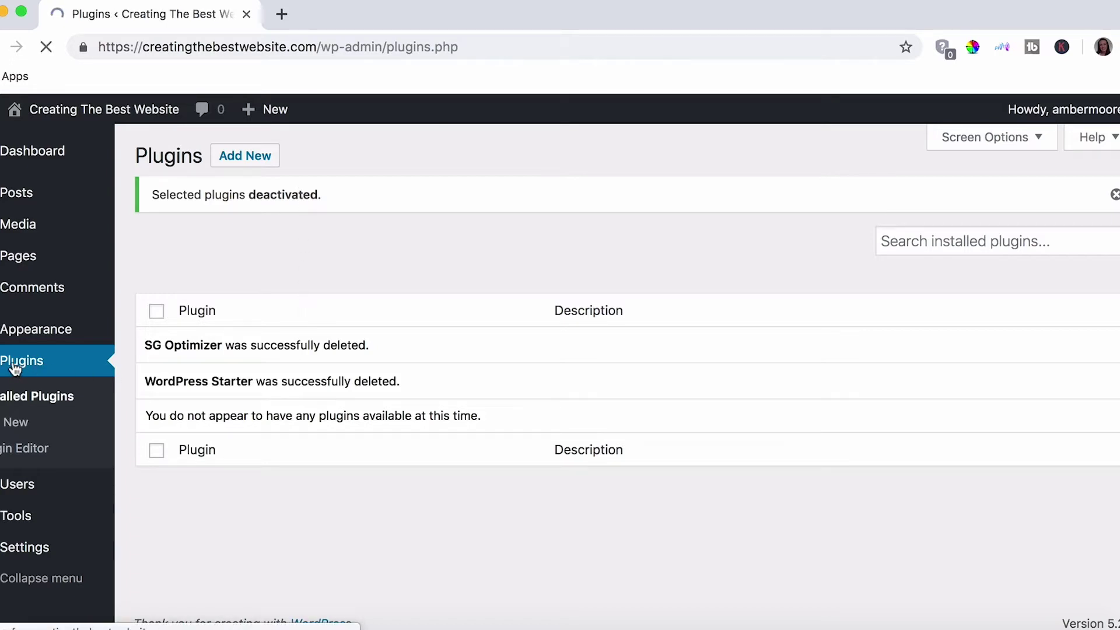